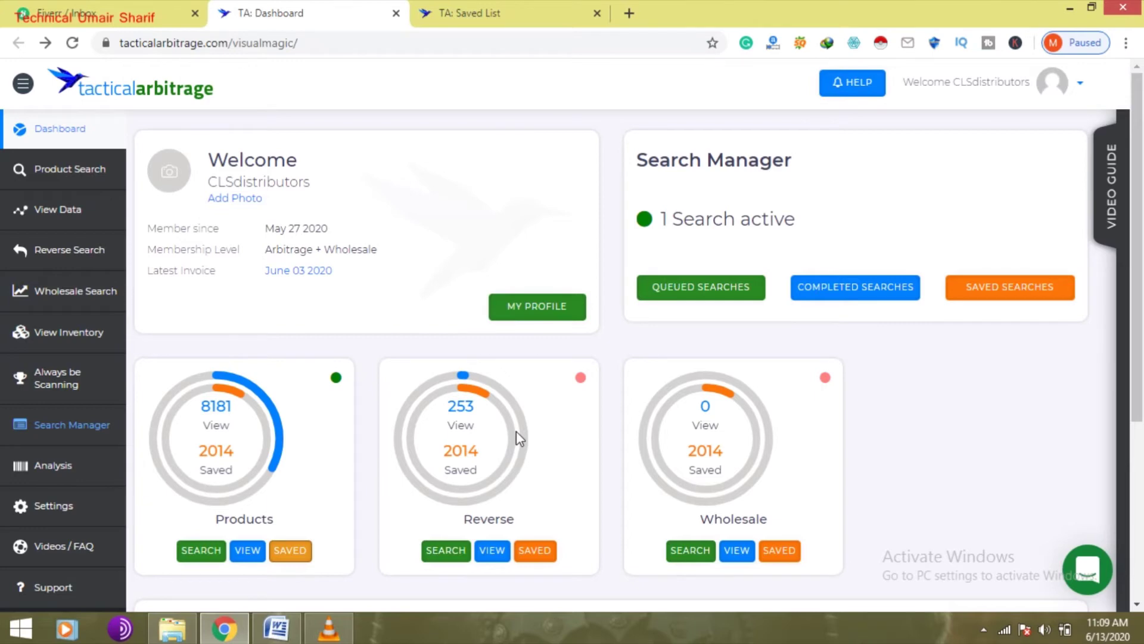
Open the docs2018 folder of the saved product list and reset its filters
left_click(293, 548)
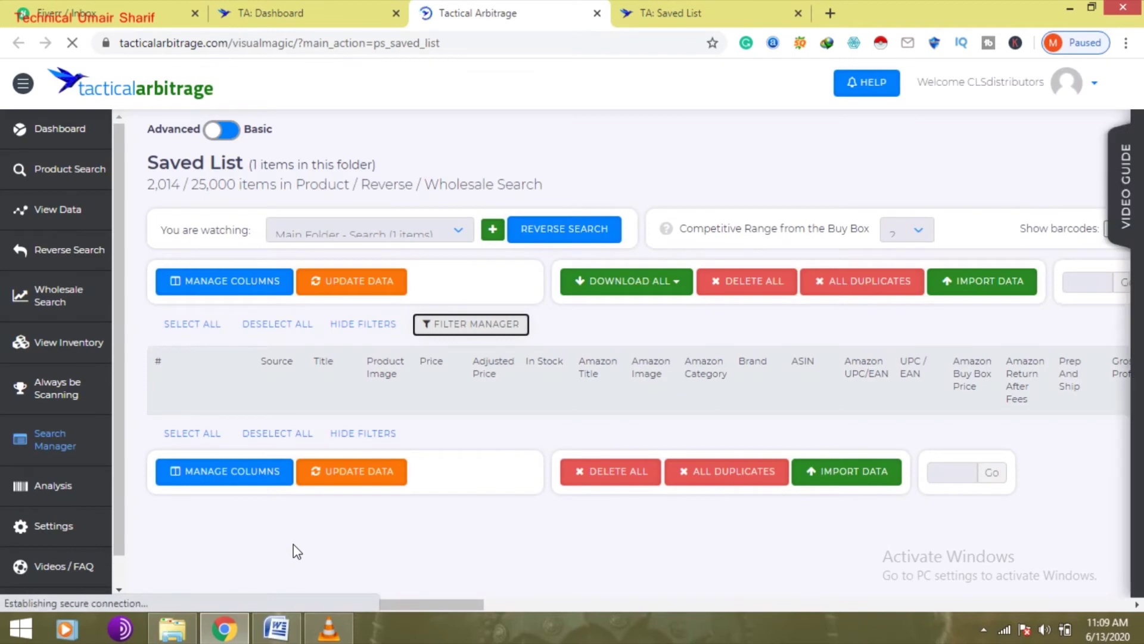
left_click(459, 229)
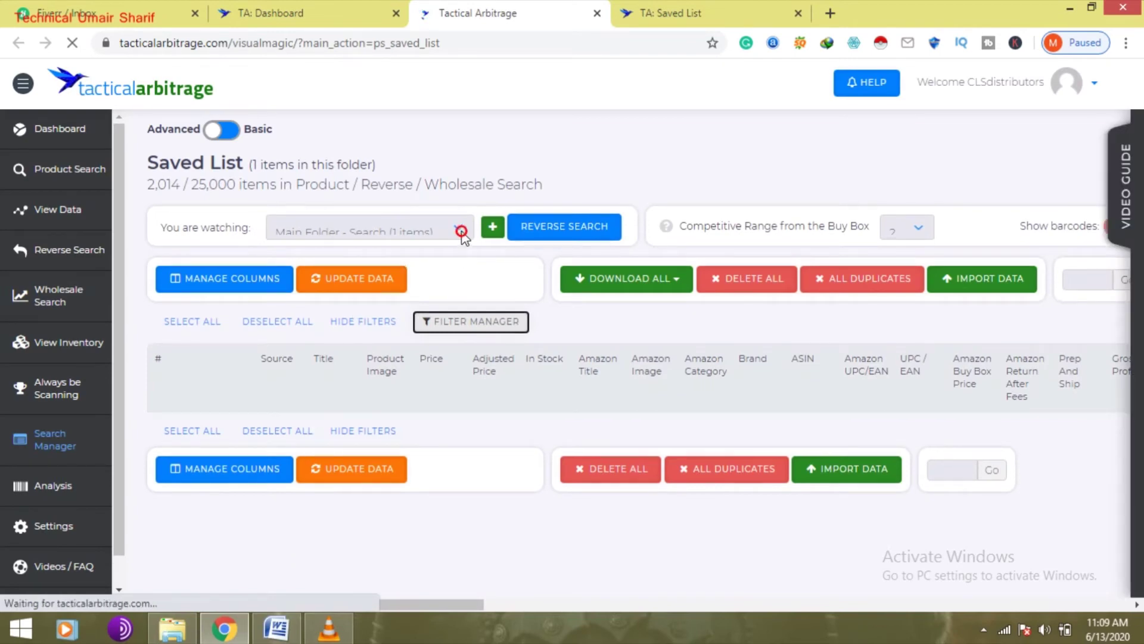
left_click(457, 229)
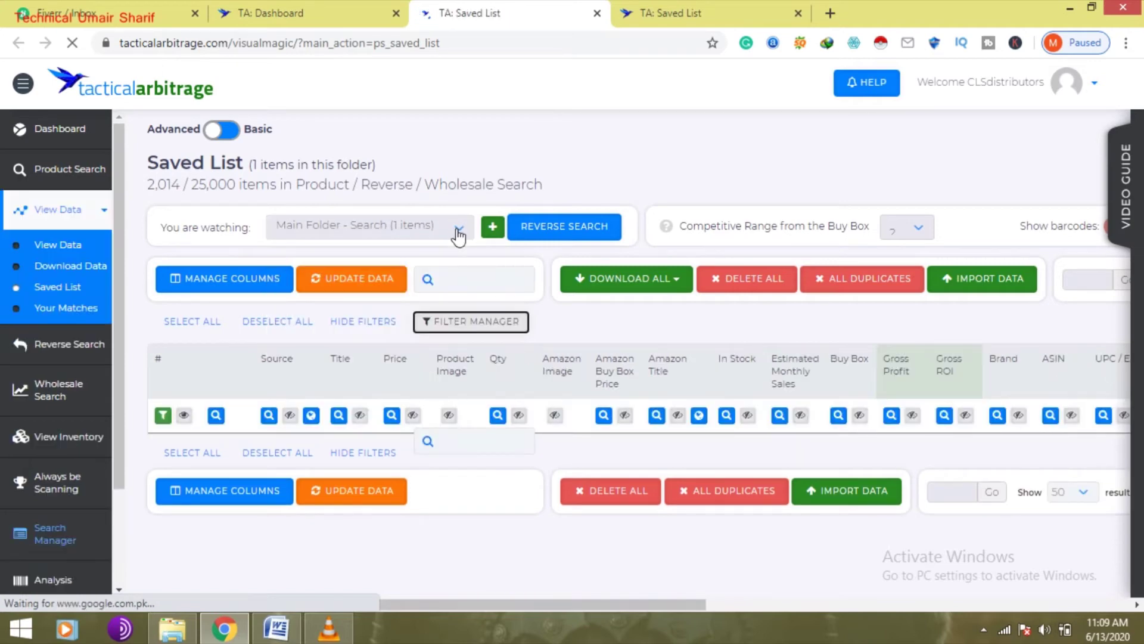
left_click(458, 230)
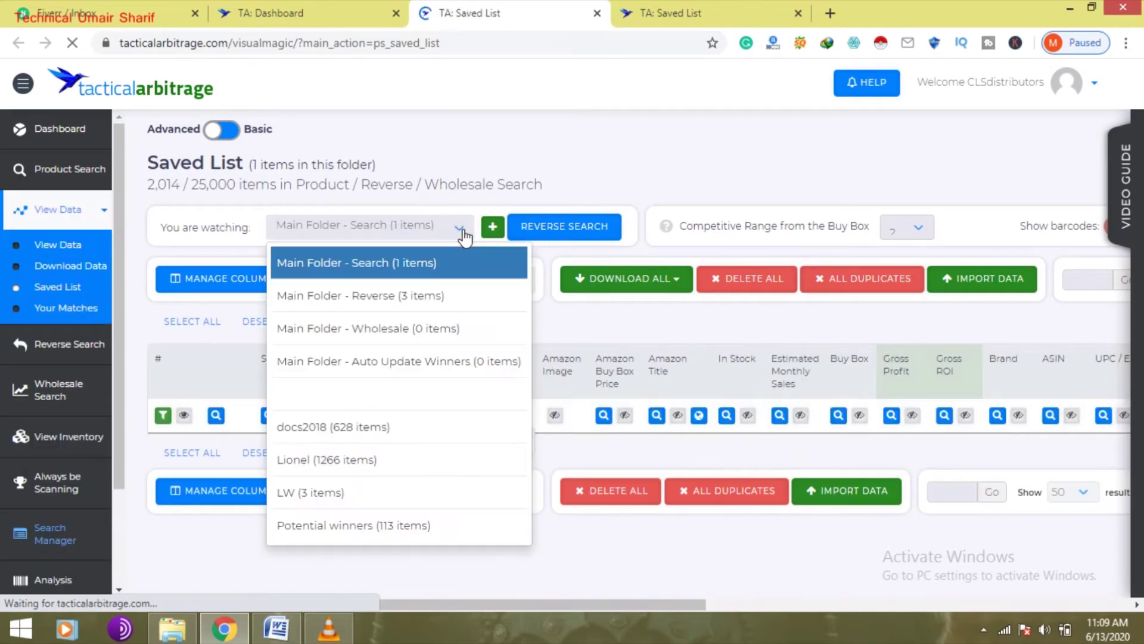
left_click(353, 433)
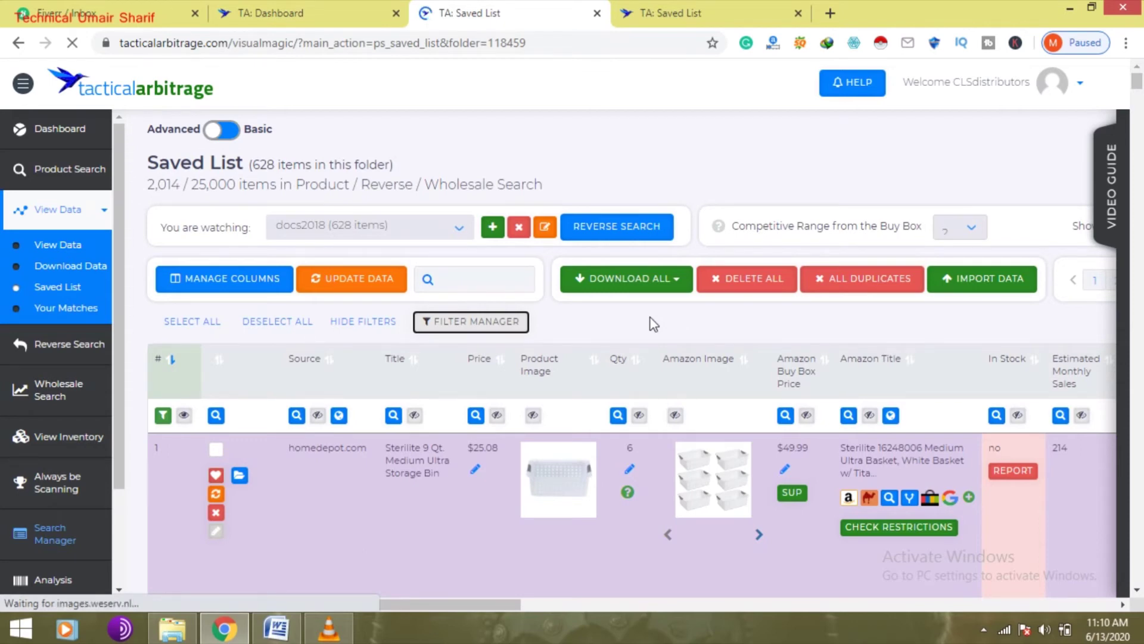
left_click(499, 325)
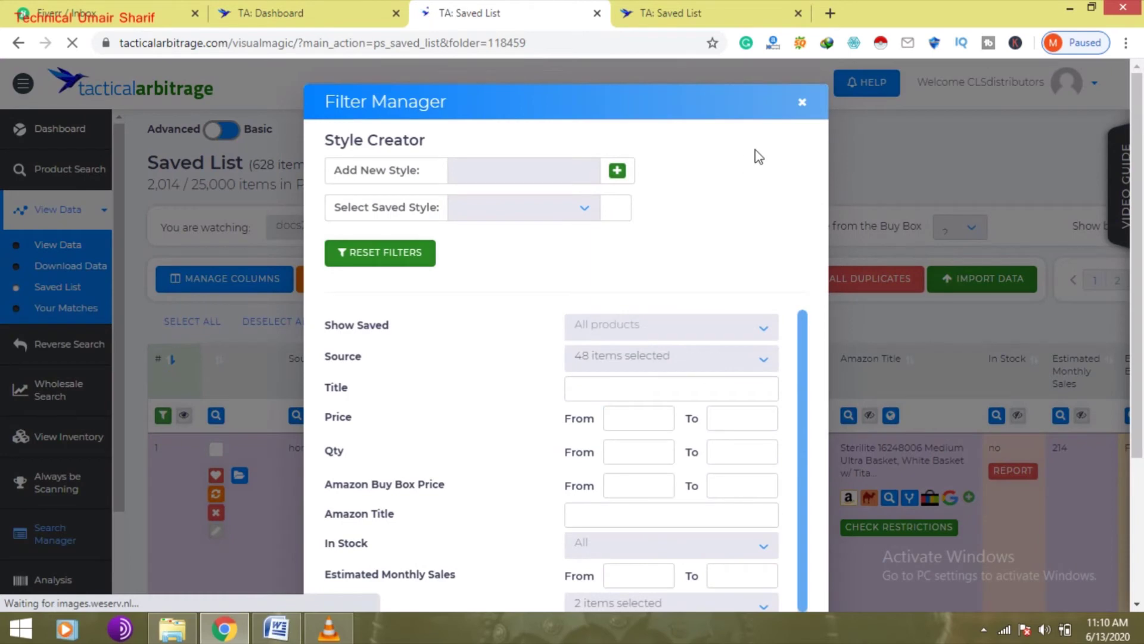
left_click(396, 255)
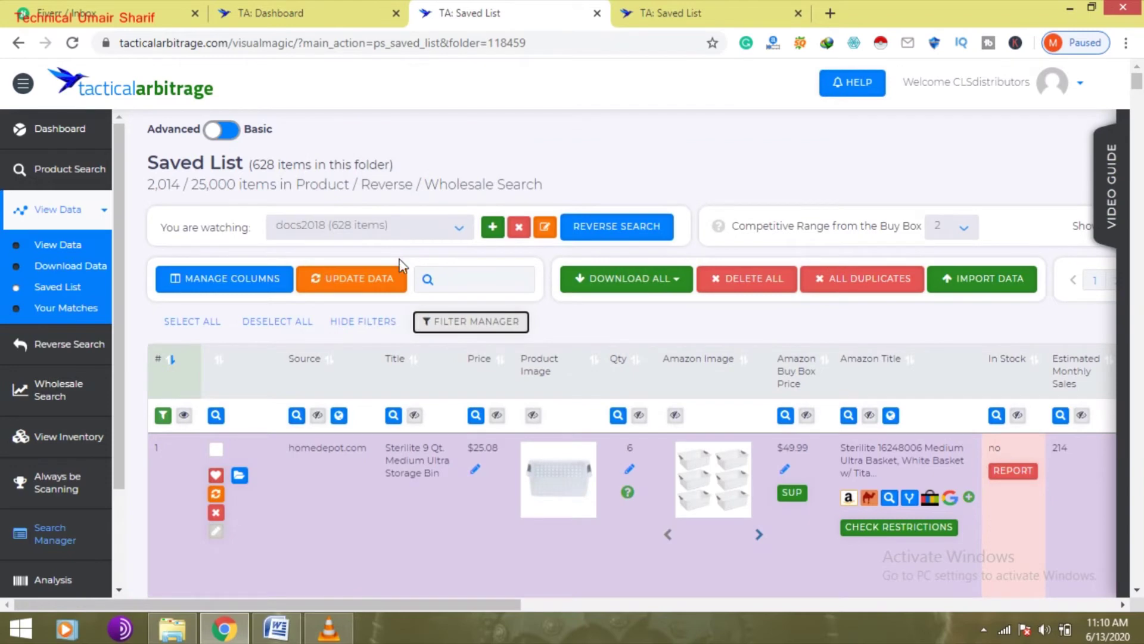
Filter the saved items by Gross ROI from 30 to 400
left_click_drag(404, 603, 711, 575)
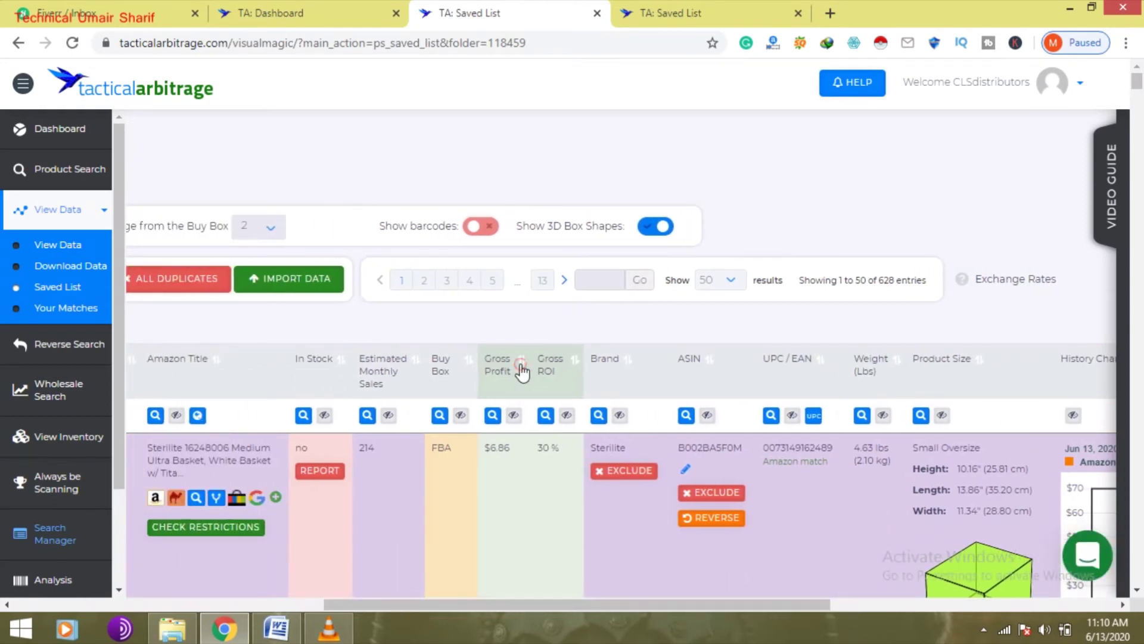
left_click(544, 416)
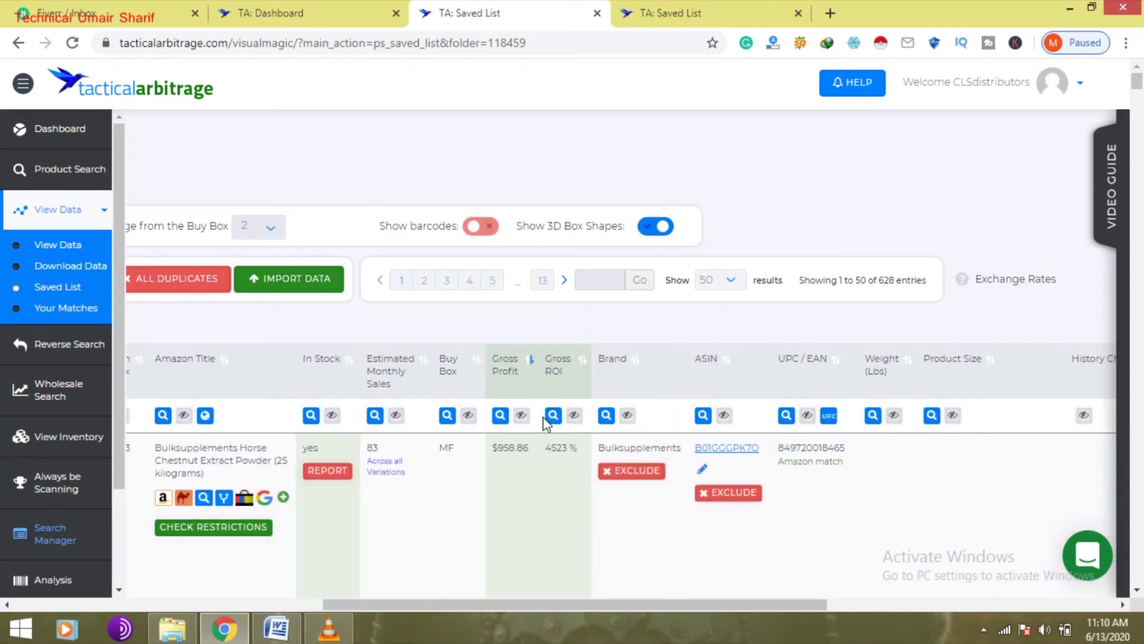
left_click(548, 418)
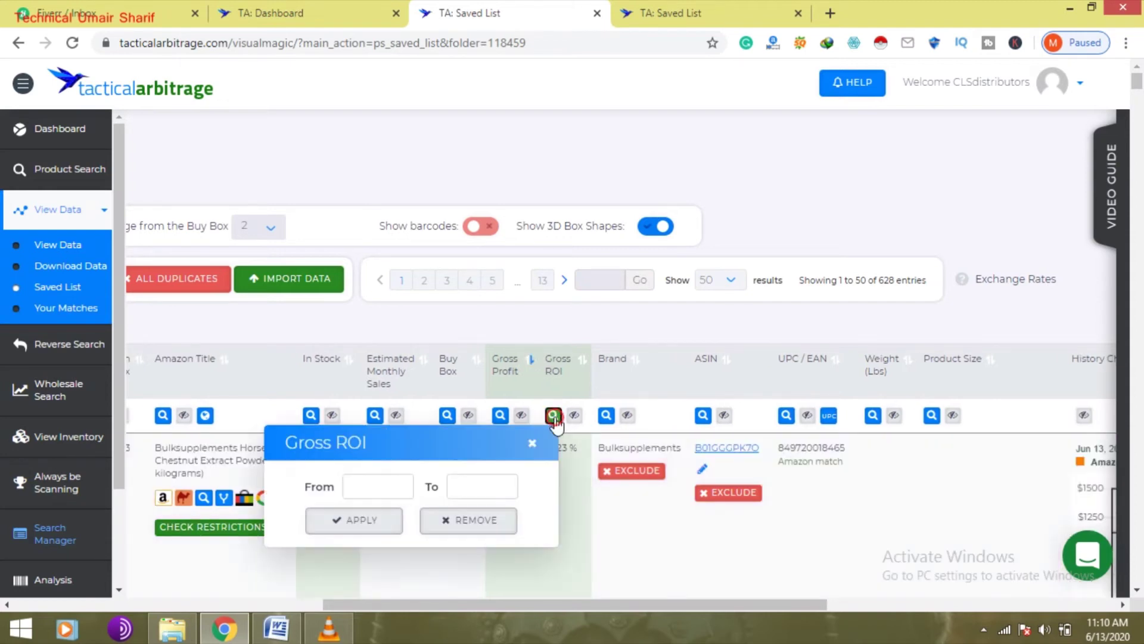
left_click(370, 486)
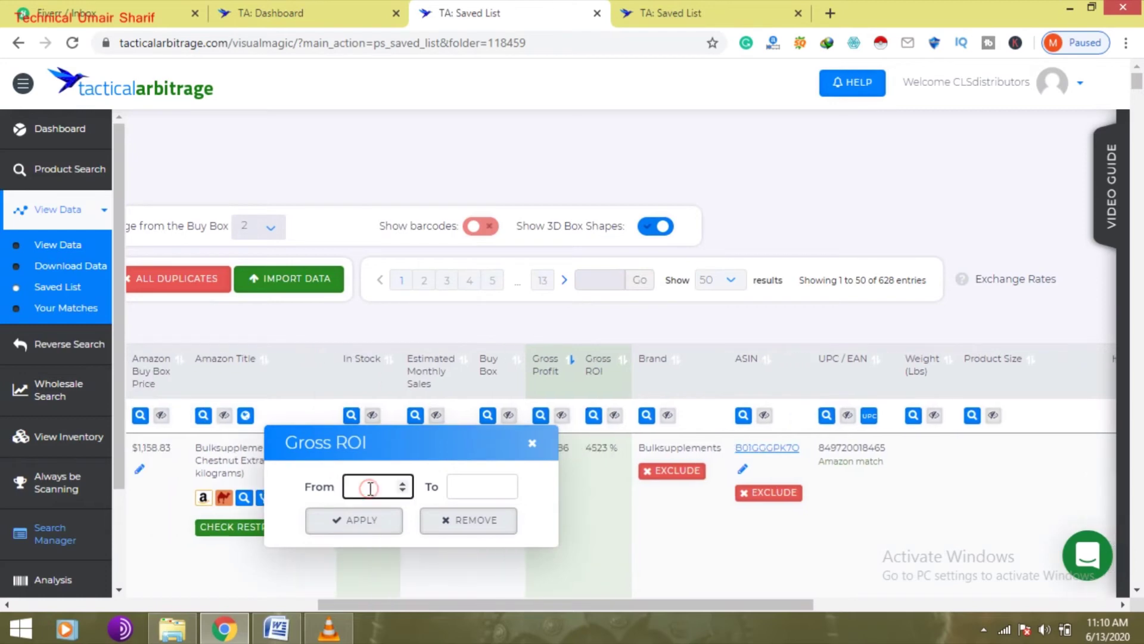
type("30")
left_click(469, 497)
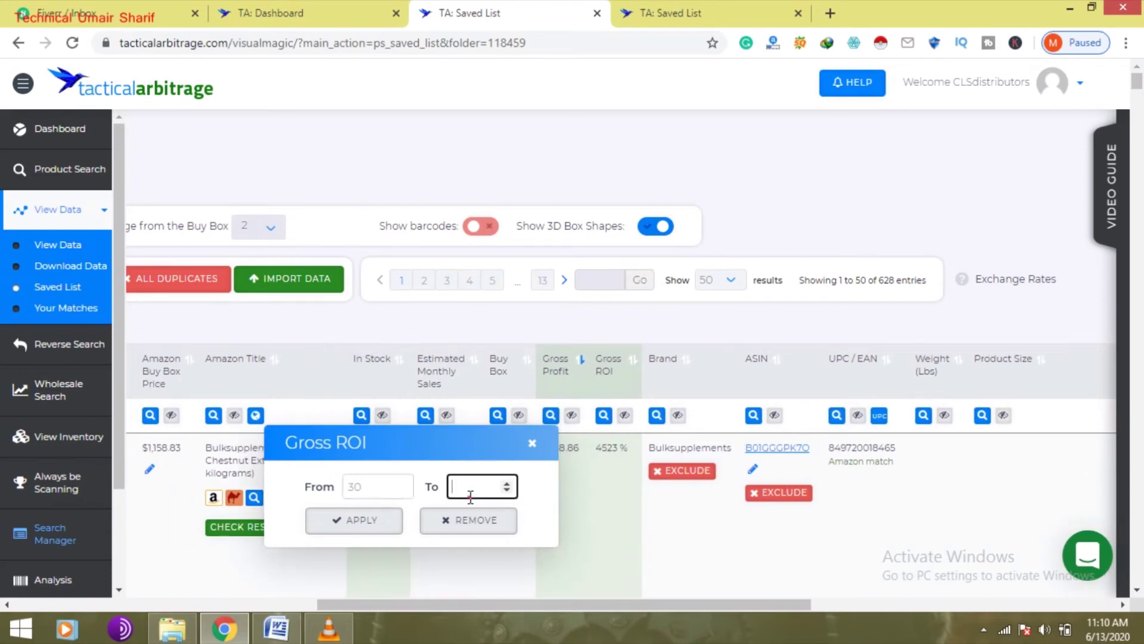
type("400")
left_click(357, 523)
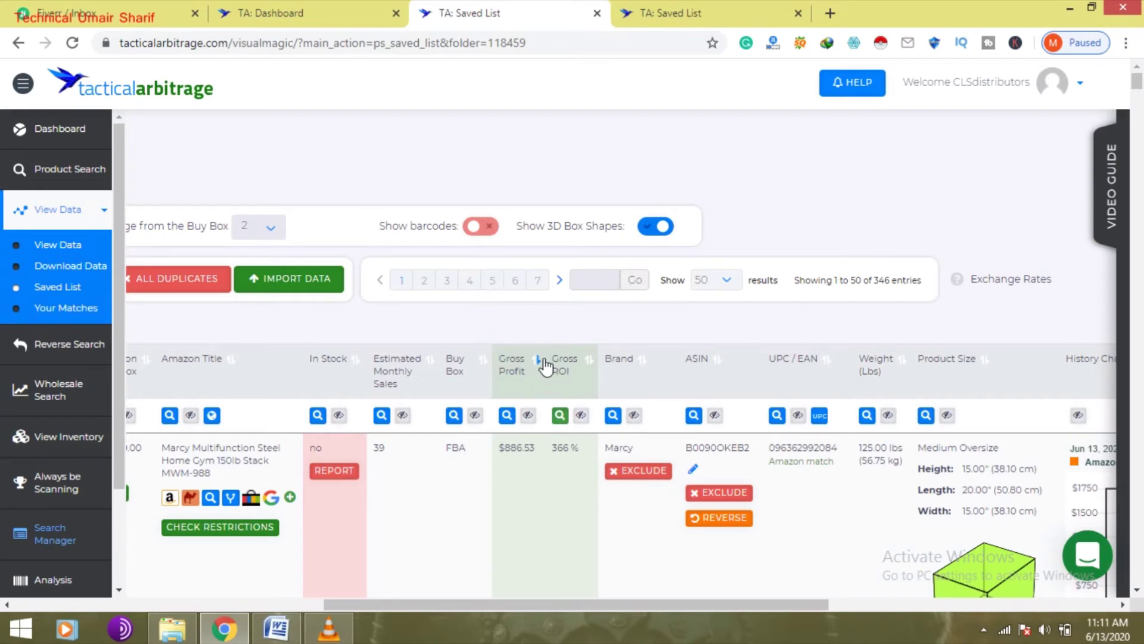
Sort the filtered saved list by Gross Profit, lowest first
left_click(539, 359)
left_click(548, 360)
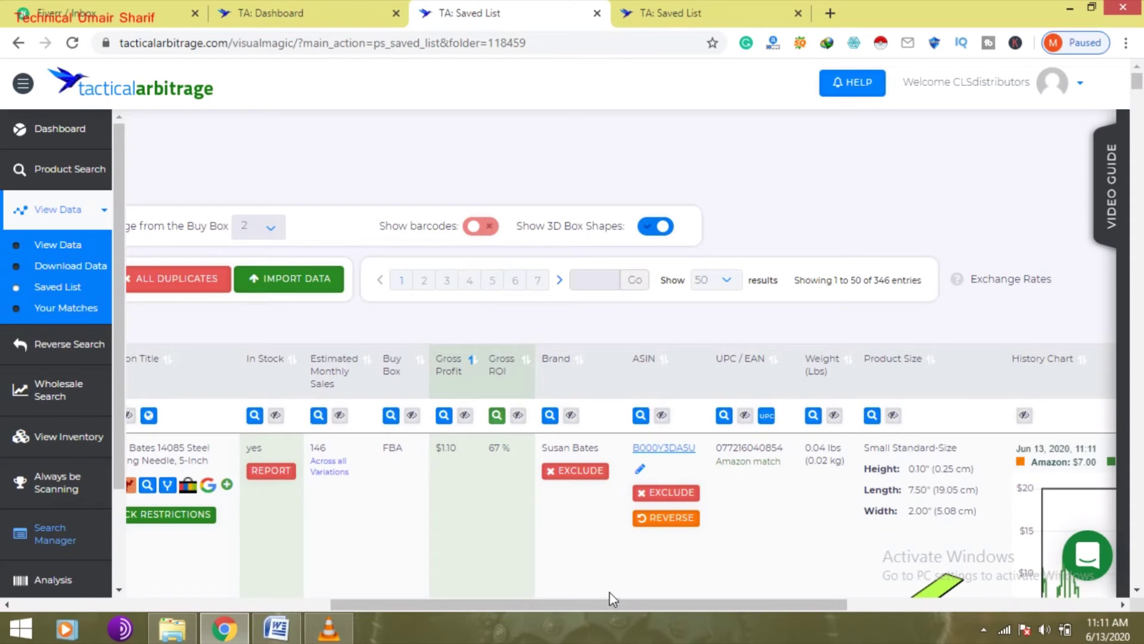
left_click_drag(613, 603, 248, 591)
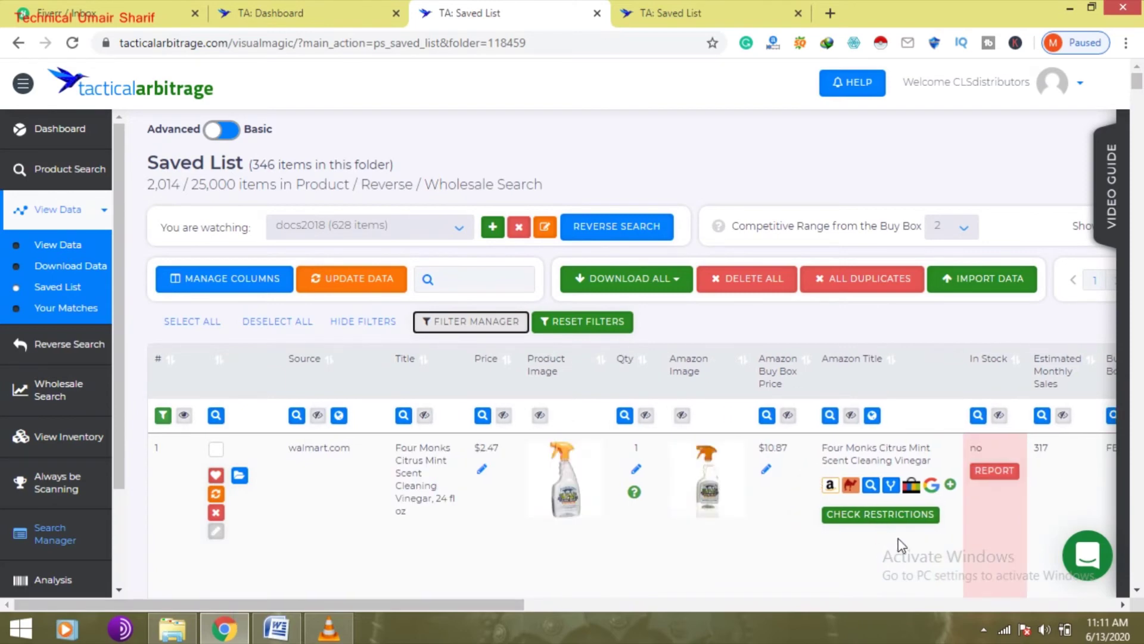
Check the price of the Four Monks Citrus Mint cleaning vinegar on its Walmart source page and return to the saved list
left_click(891, 486)
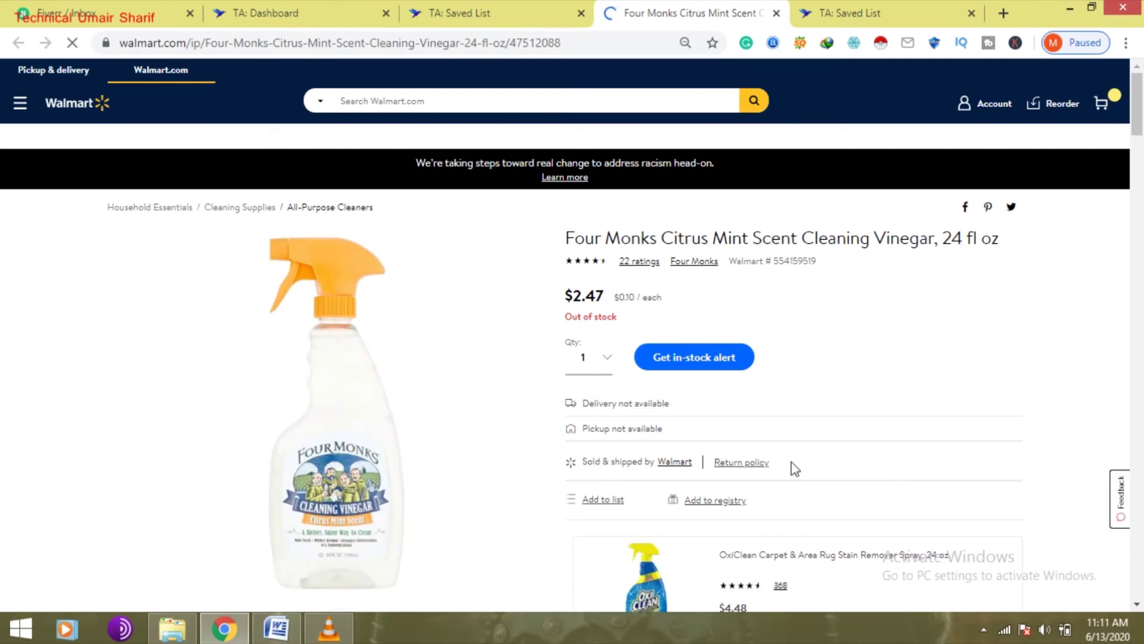
left_click_drag(573, 297, 603, 298)
left_click(479, 8)
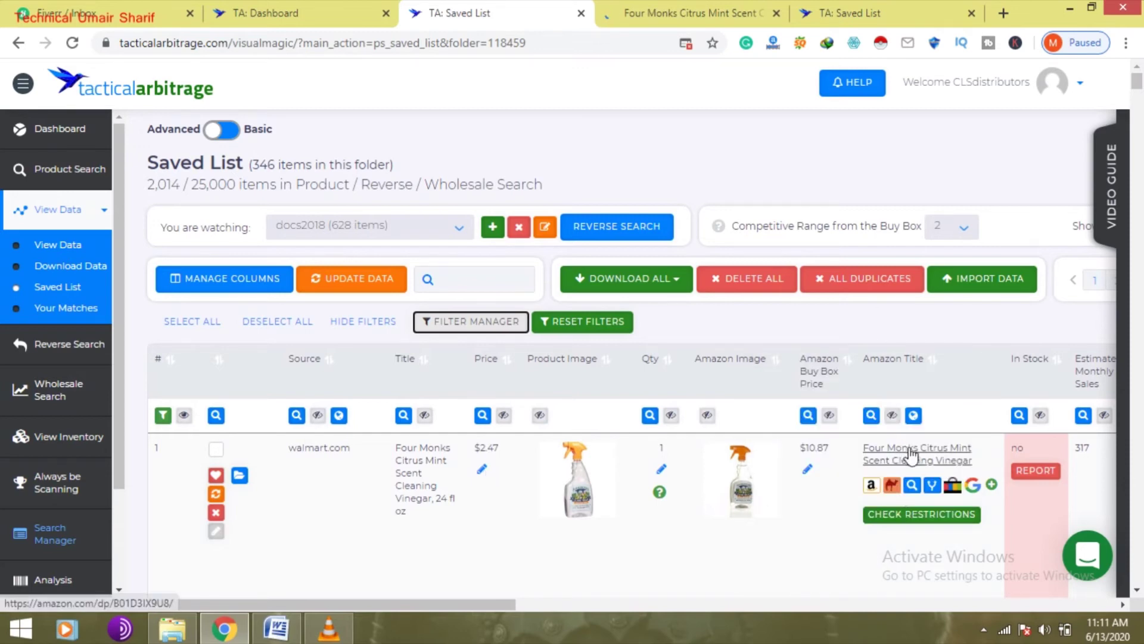
Open the Four Monks vinegar's Amazon listing in a new tab, compare its price with the Walmart page, and return to the saved list
right_click(908, 447)
left_click(956, 253)
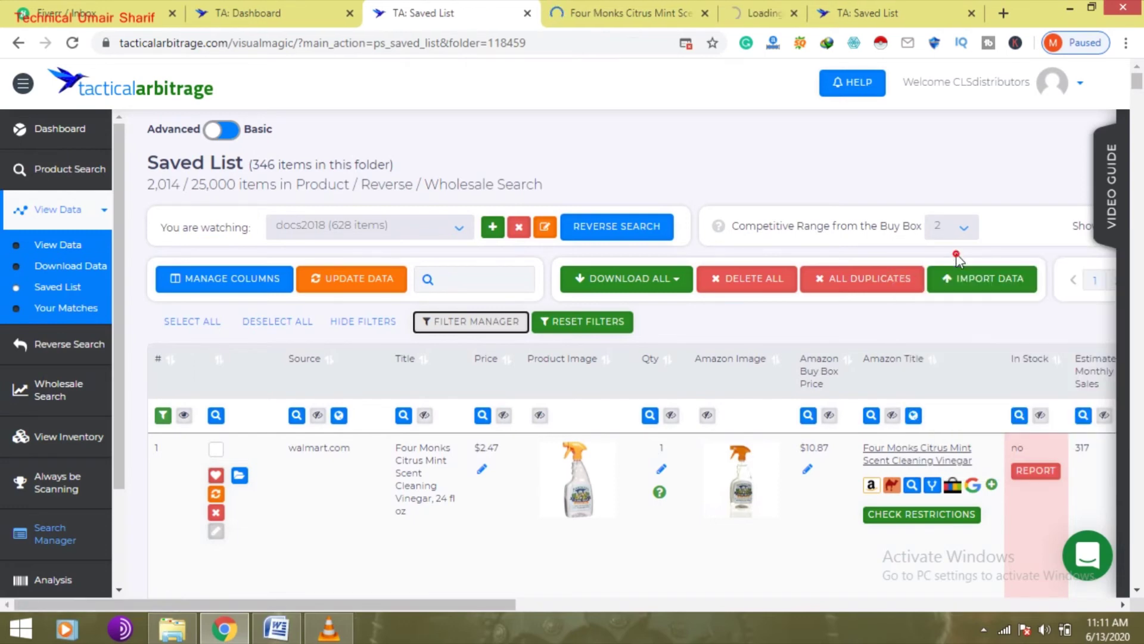
left_click(743, 7)
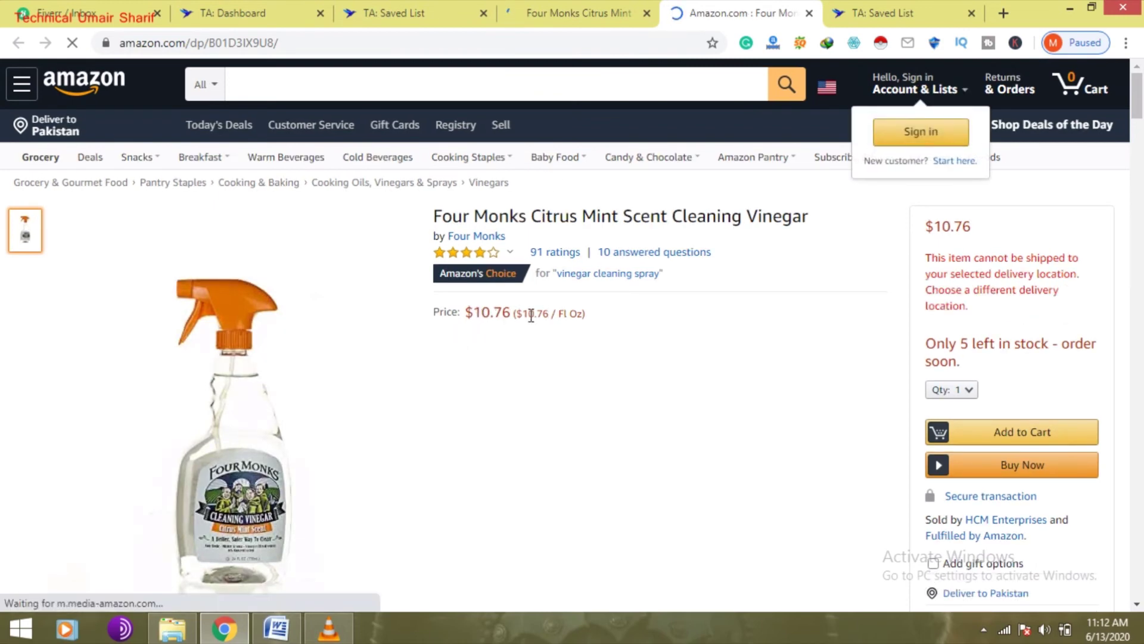
left_click(554, 7)
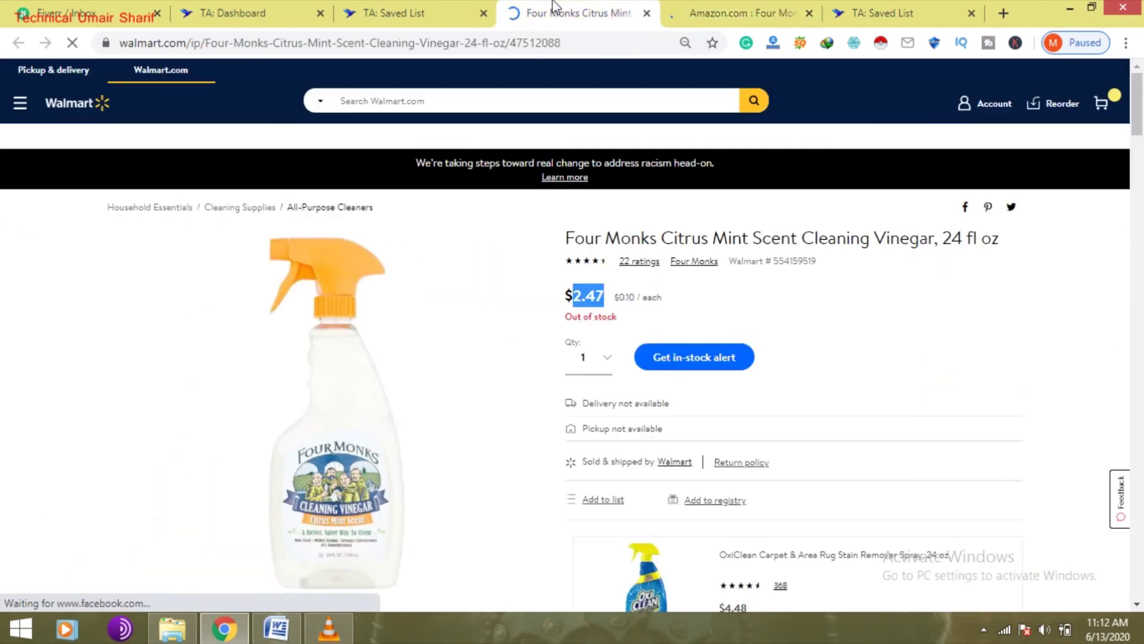
left_click(424, 8)
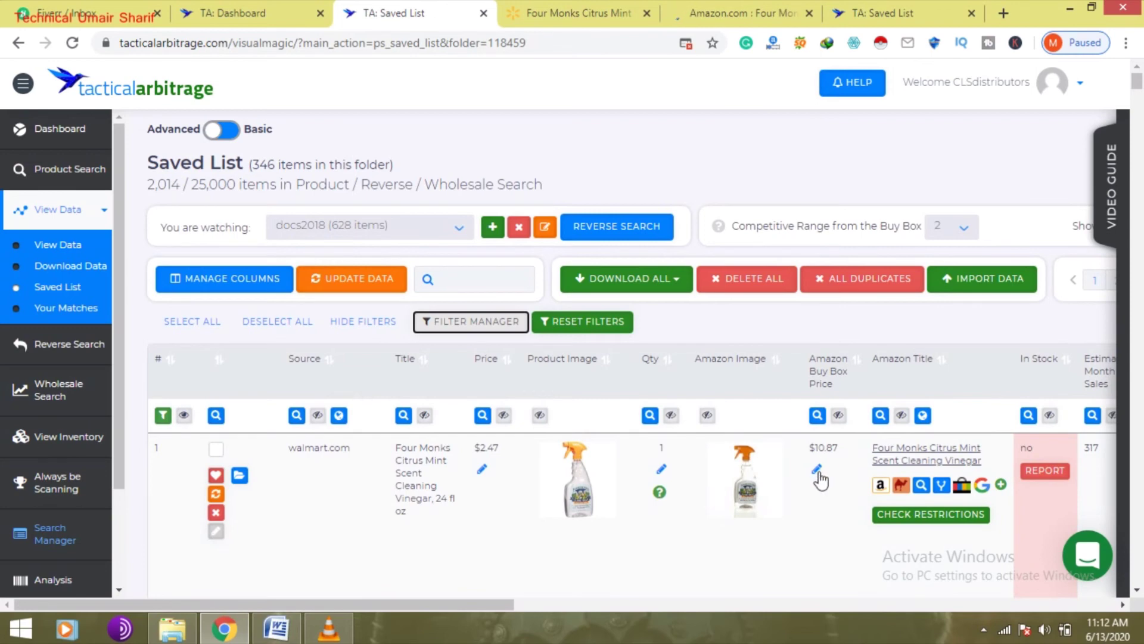
Set the Amazon Buy Box price of the Four Monks vinegar to $10.76
left_click(817, 471)
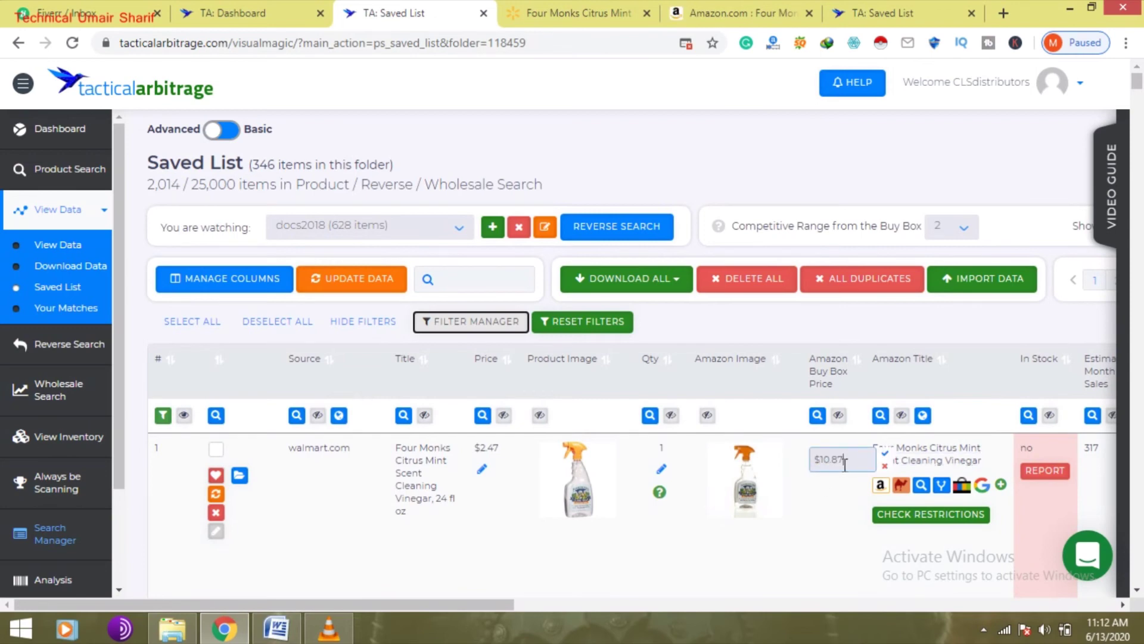
key("BackSpace")
key("BackSpace")
type("76")
left_click(887, 458)
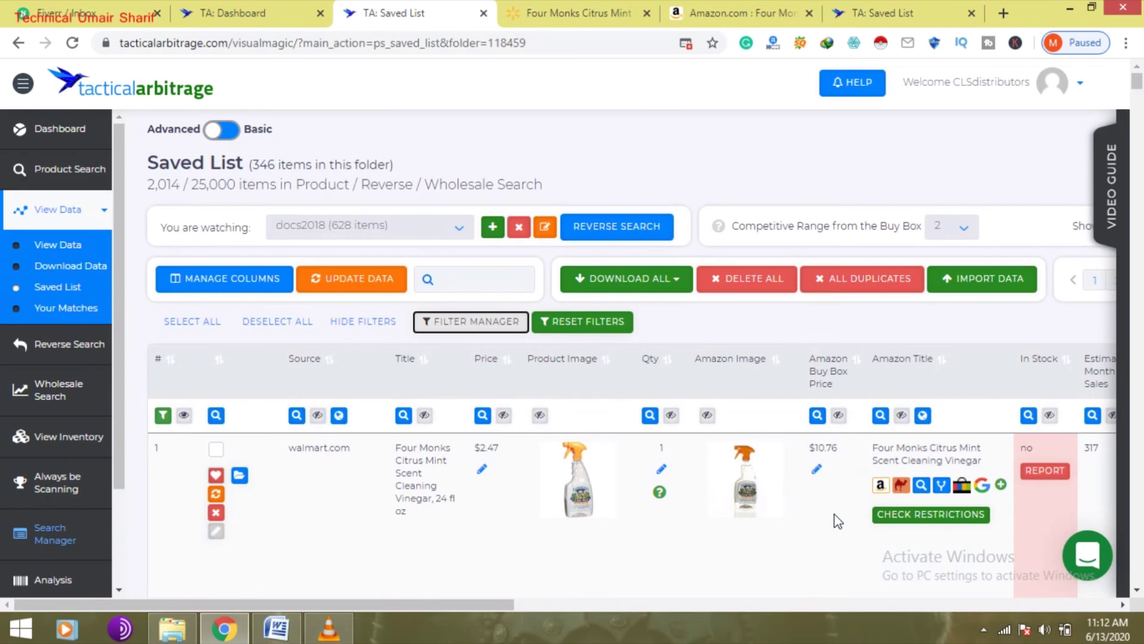
Copy the Four Monks vinegar item to the docs2018 folder
left_click(216, 448)
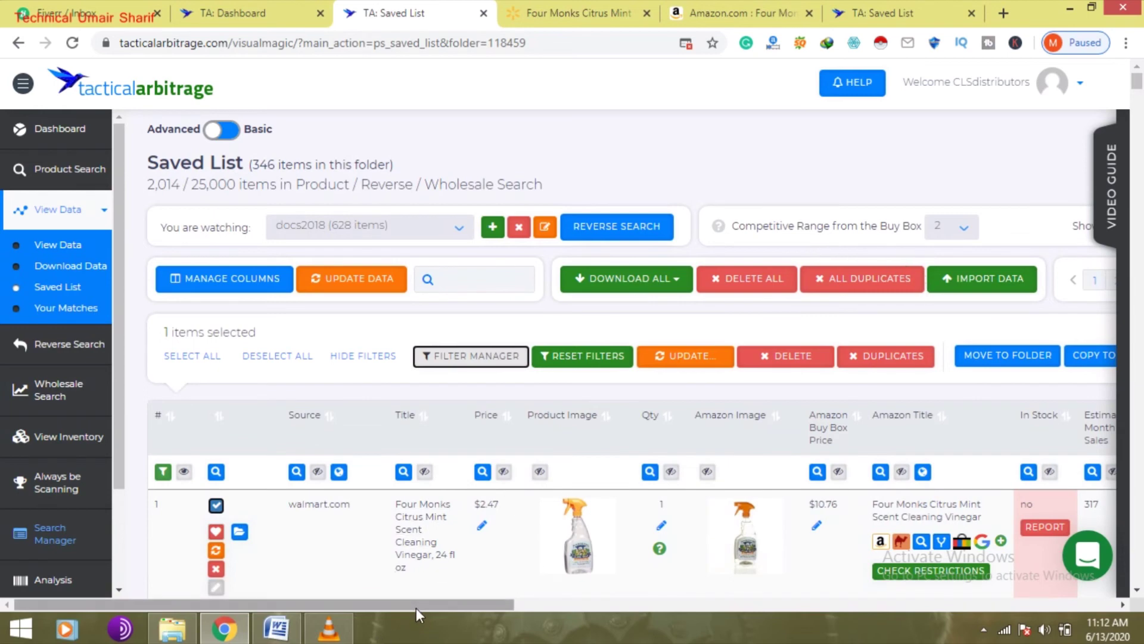
left_click_drag(416, 607, 514, 615)
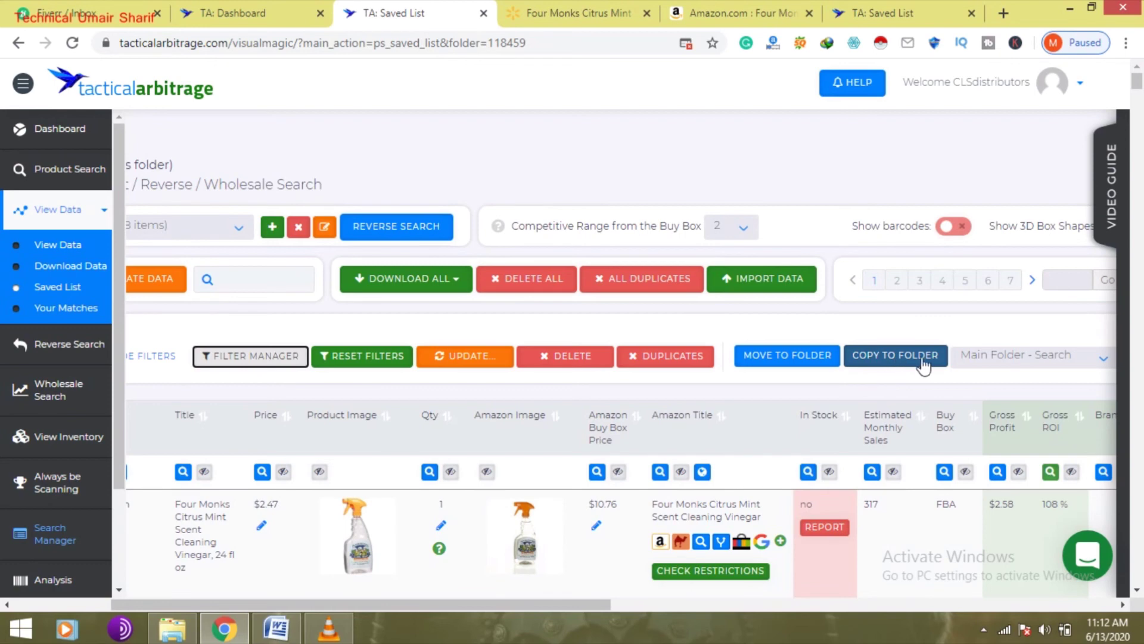
left_click(1001, 371)
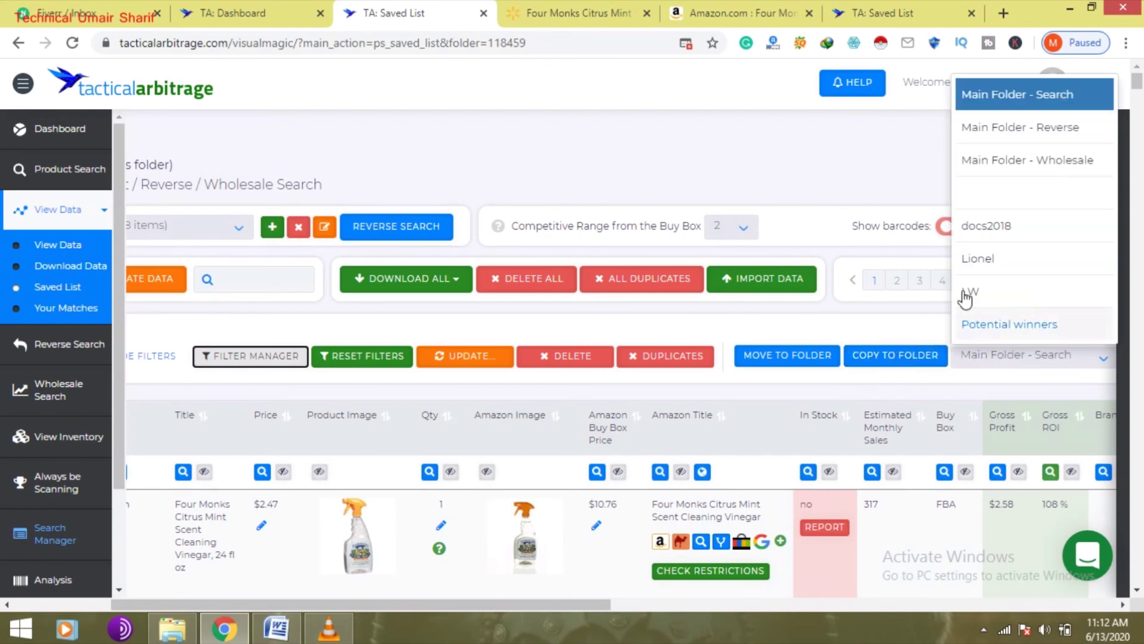
left_click(973, 226)
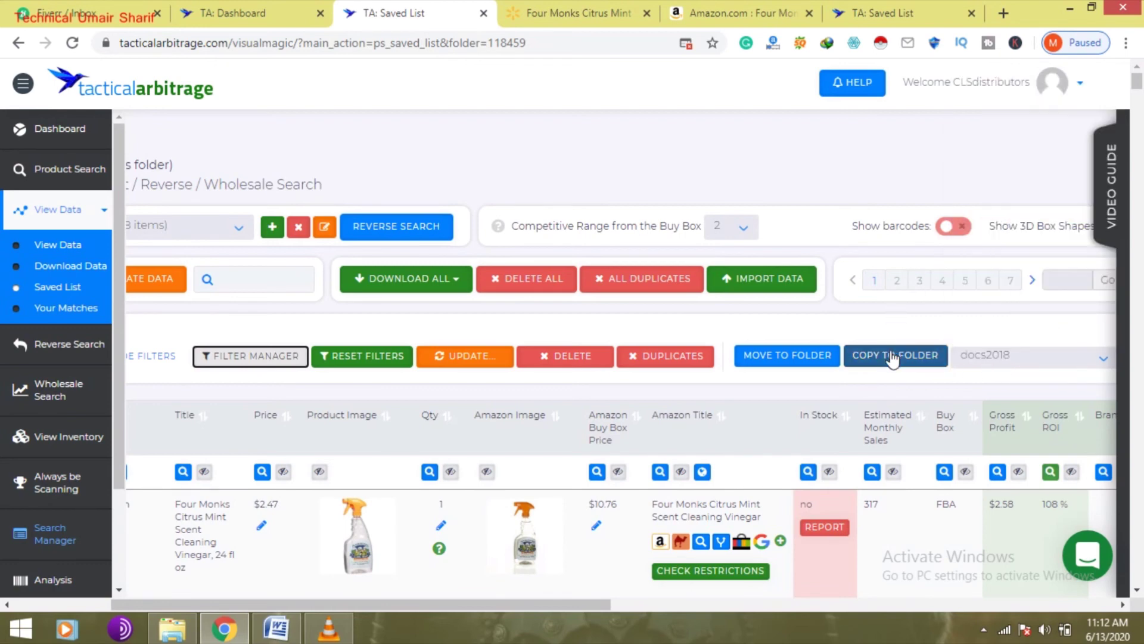
left_click(892, 360)
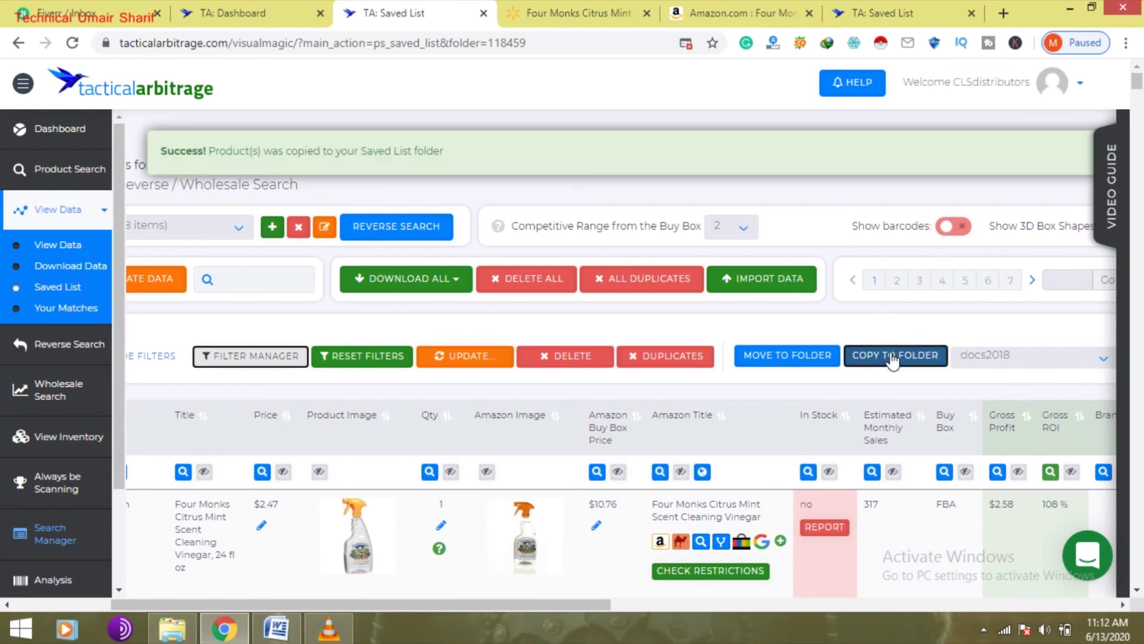